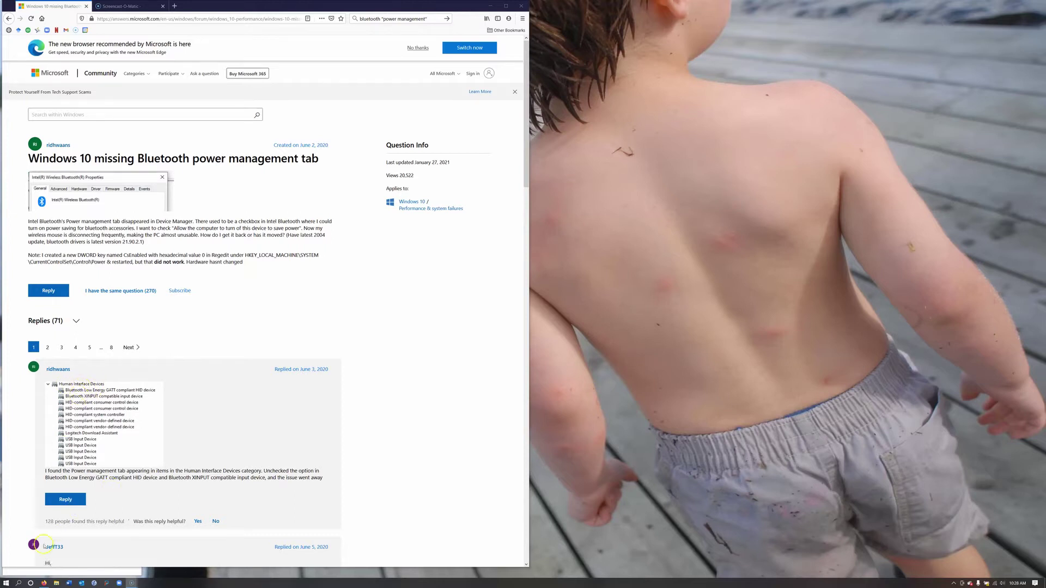
Launch Device Manager from the Win+X menu and place its window beside the browser page.
{"action": "right_click", "coordinate": [6, 583]}
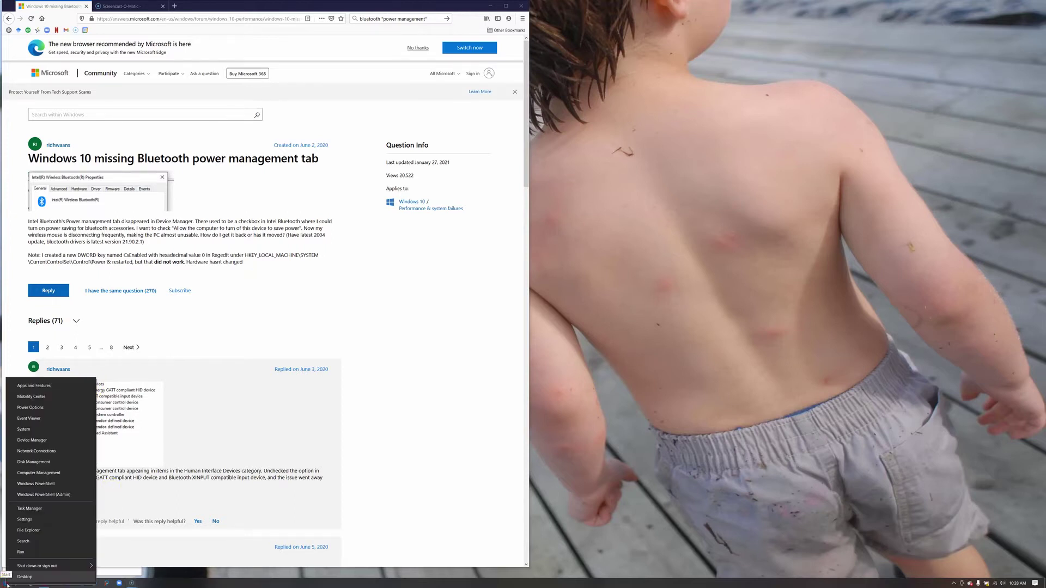
{"action": "left_click", "coordinate": [23, 440]}
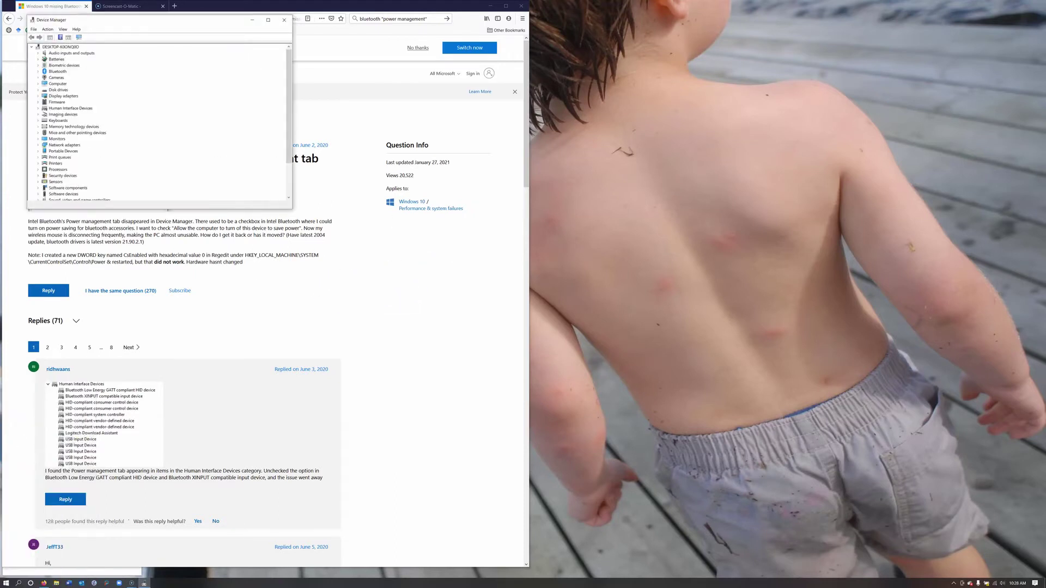
{"action": "left_click_drag", "start_coordinate": [83, 18], "coordinate": [642, 76]}
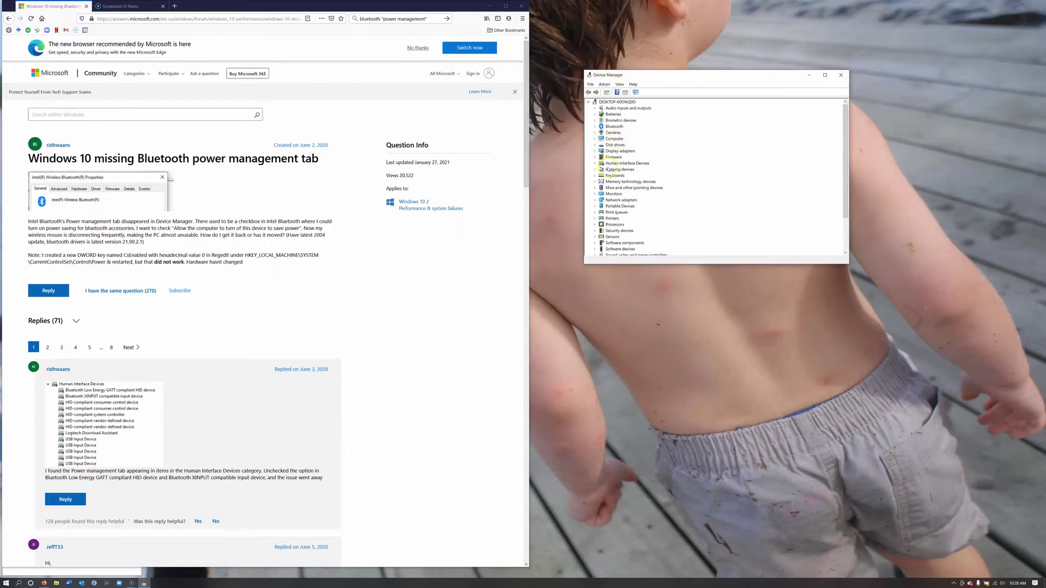
Expand Human Interface Devices and turn off power-saving shutdown for the second Bluetooth HID Device.
{"action": "double_click", "coordinate": [601, 163]}
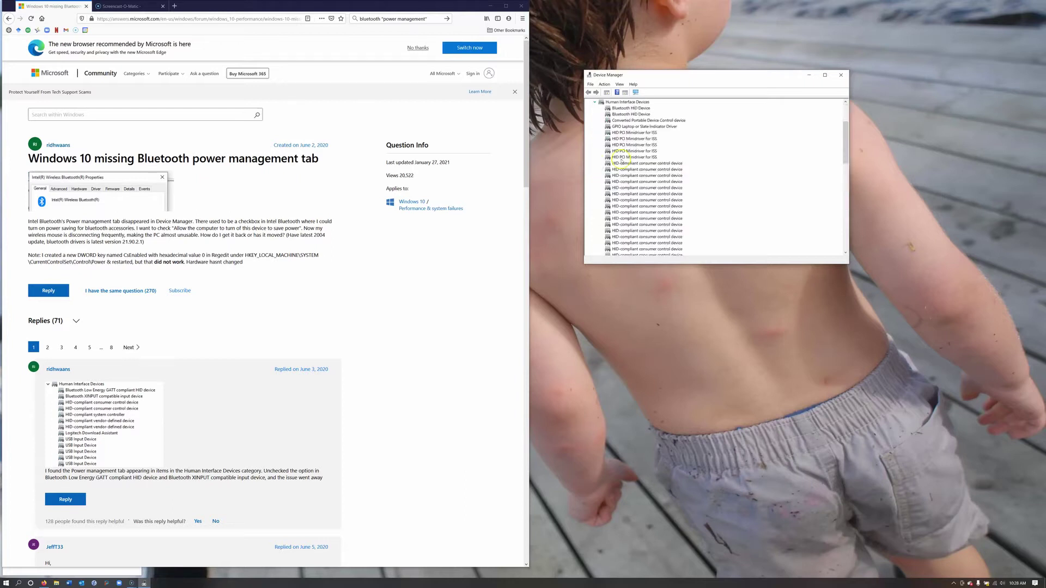
{"action": "left_click", "coordinate": [640, 116]}
{"action": "right_click", "coordinate": [640, 116]}
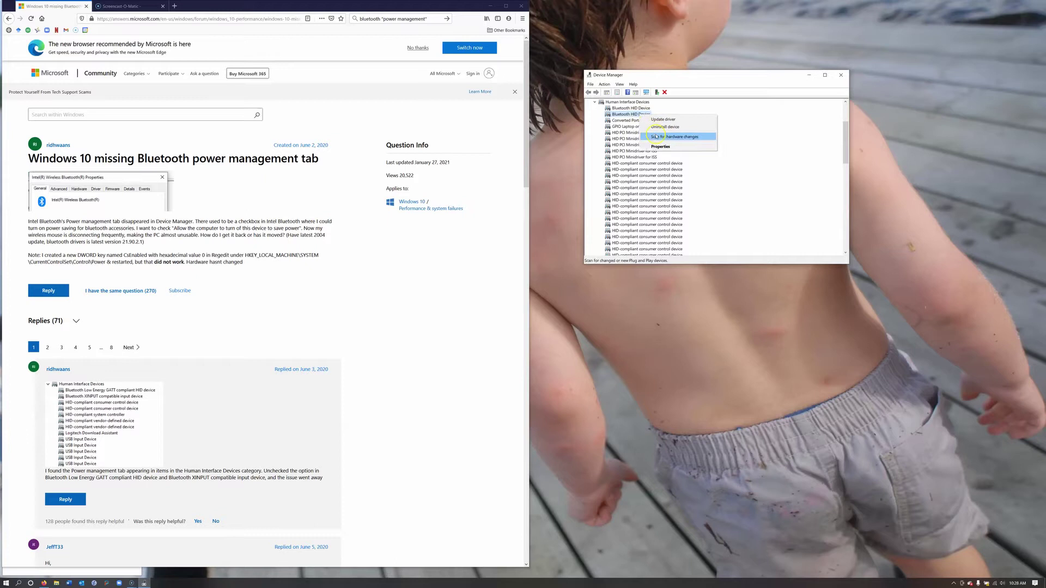
{"action": "left_click", "coordinate": [660, 147]}
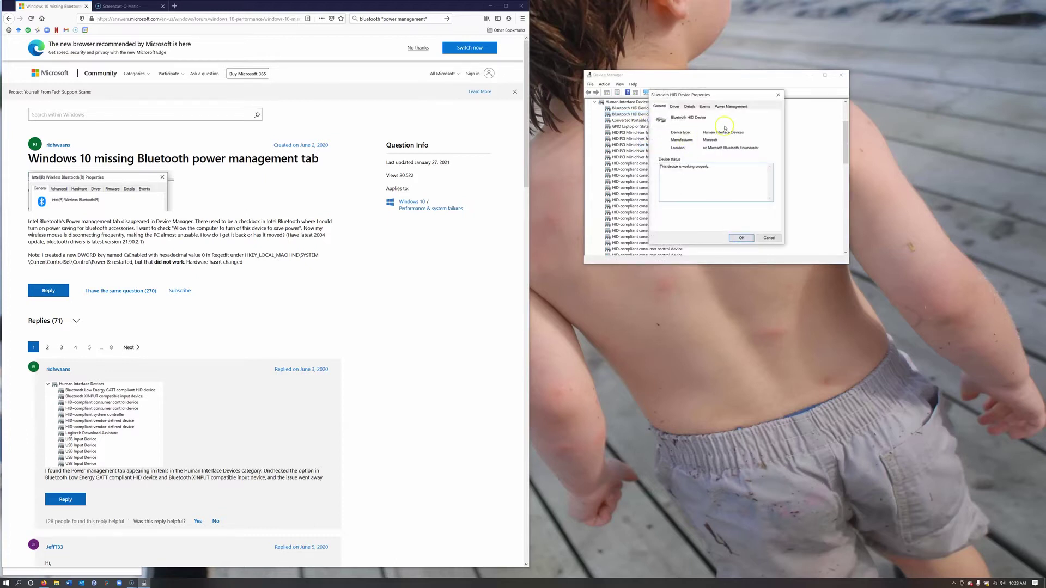
{"action": "left_click", "coordinate": [730, 107]}
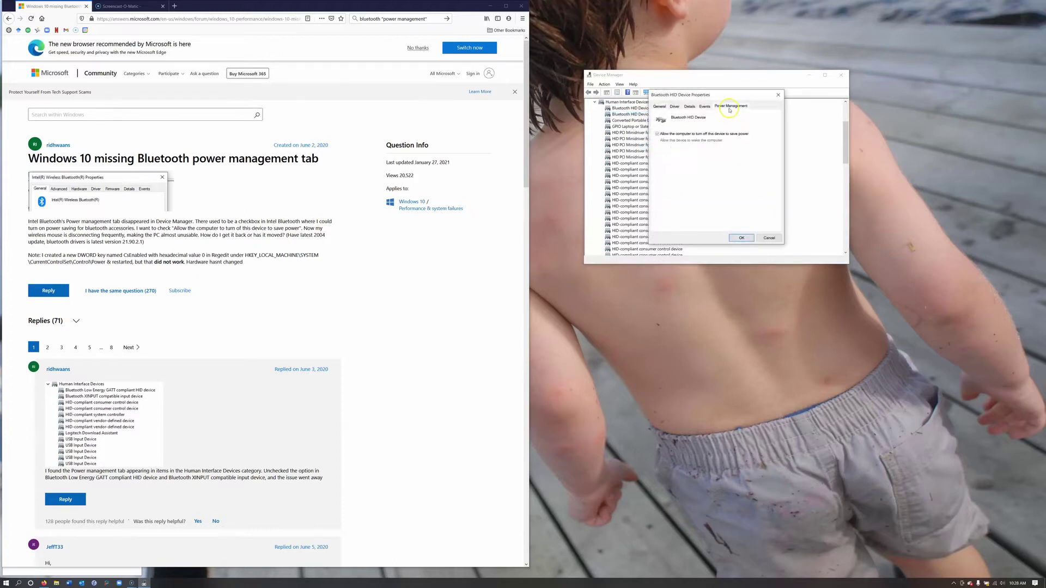
{"action": "left_click", "coordinate": [657, 134]}
{"action": "left_click", "coordinate": [741, 238]}
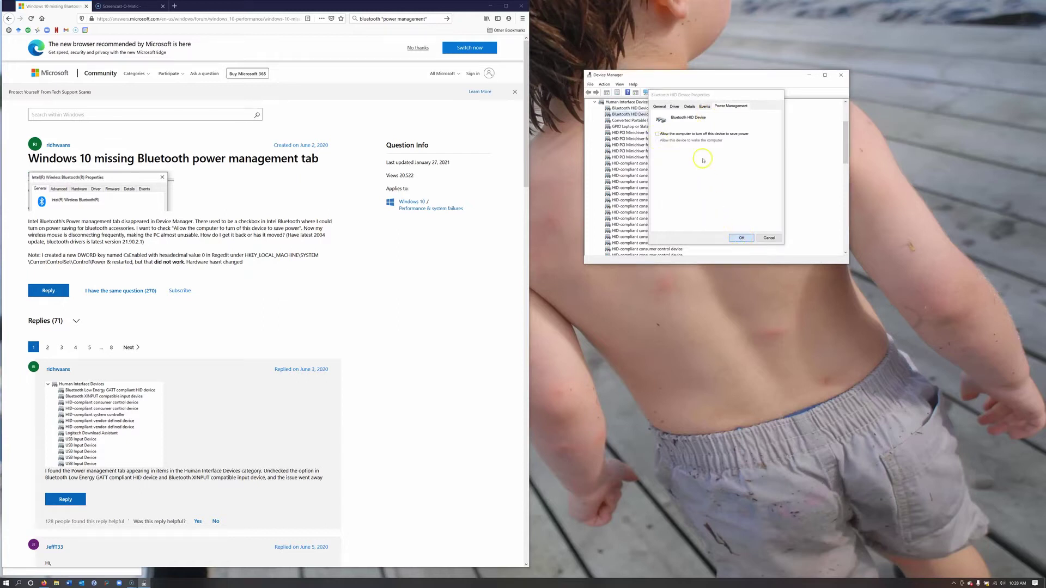
Uncheck 'Allow the computer to turn off this device to save power' for the first Bluetooth HID Device, then close with Alt+F4.
{"action": "right_click", "coordinate": [619, 108]}
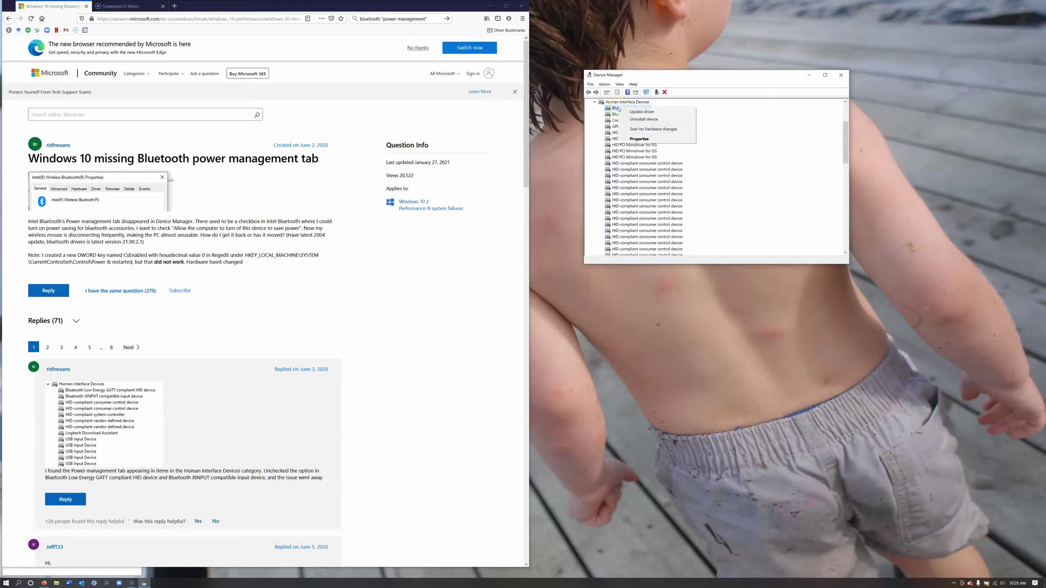
{"action": "left_click", "coordinate": [627, 182]}
{"action": "left_click", "coordinate": [624, 108]}
{"action": "right_click", "coordinate": [625, 109]}
{"action": "left_click", "coordinate": [640, 143]}
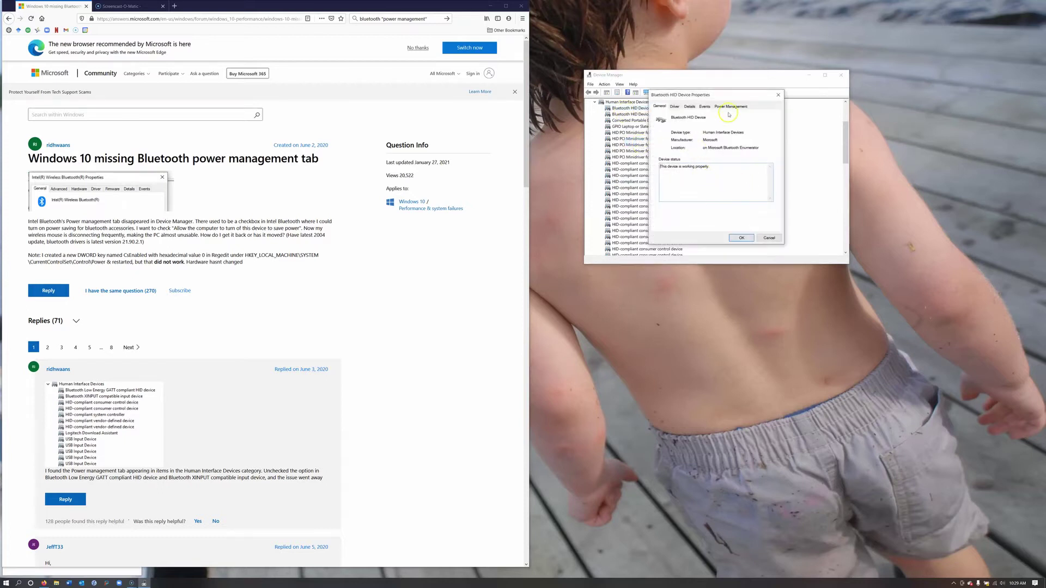
{"action": "left_click", "coordinate": [731, 106]}
{"action": "left_click", "coordinate": [657, 134]}
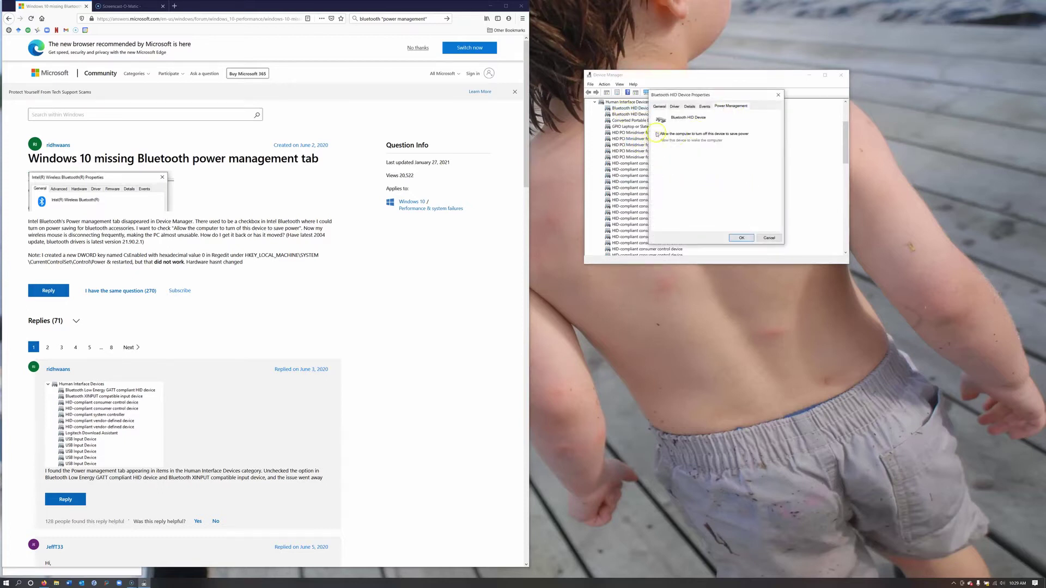
{"action": "left_click", "coordinate": [743, 238]}
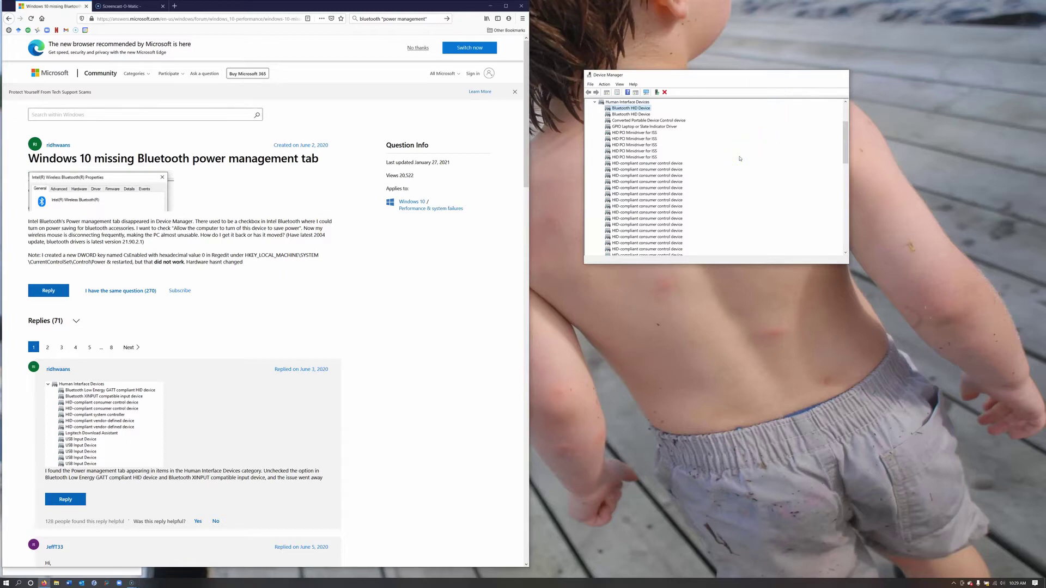
{"action": "key", "text": "alt+F4"}
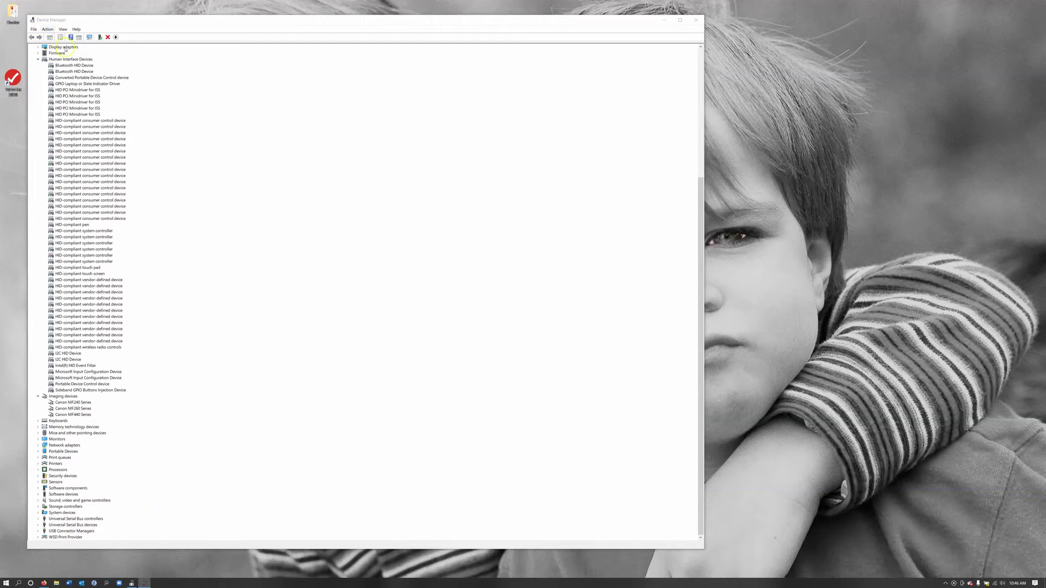
{"action": "right_click", "coordinate": [70, 66]}
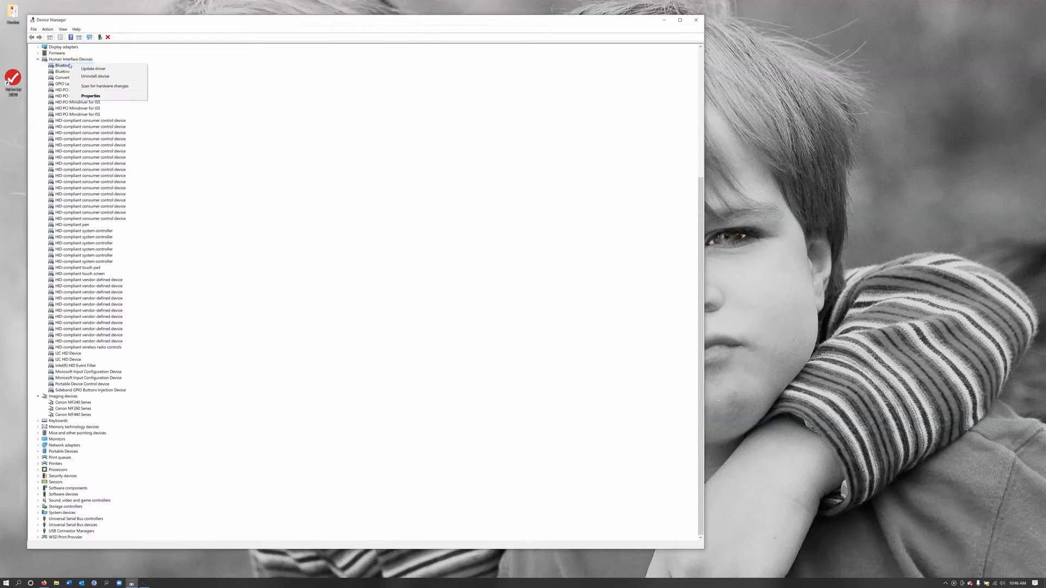
{"action": "left_click", "coordinate": [90, 96]}
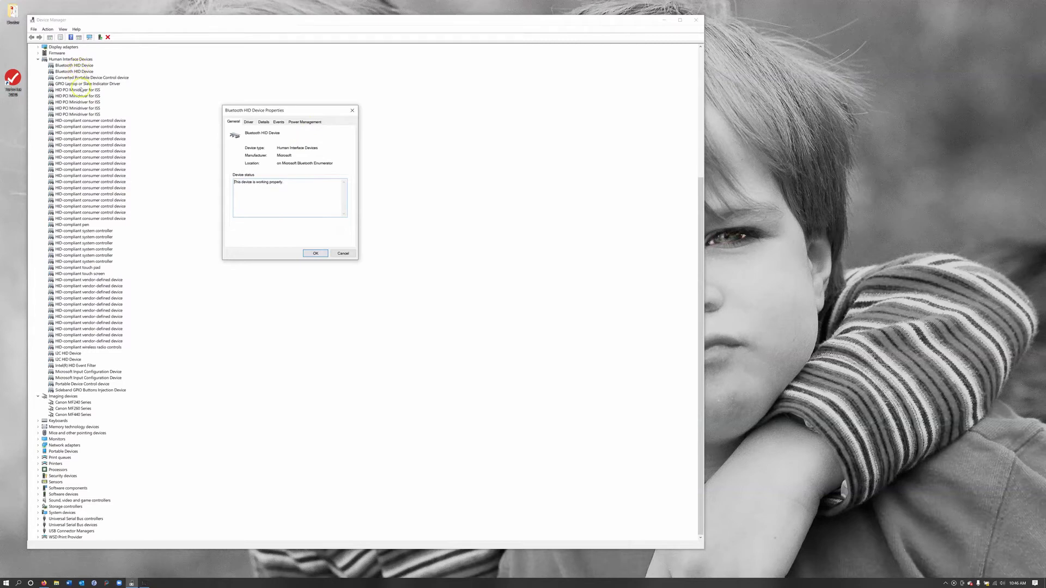
{"action": "left_click", "coordinate": [150, 208]}
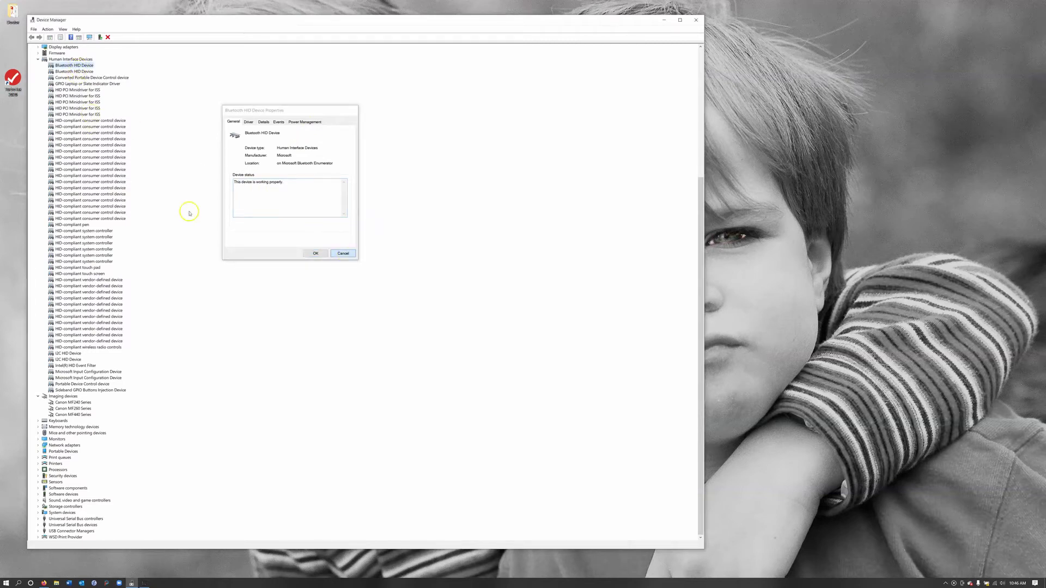
{"action": "left_click", "coordinate": [343, 254]}
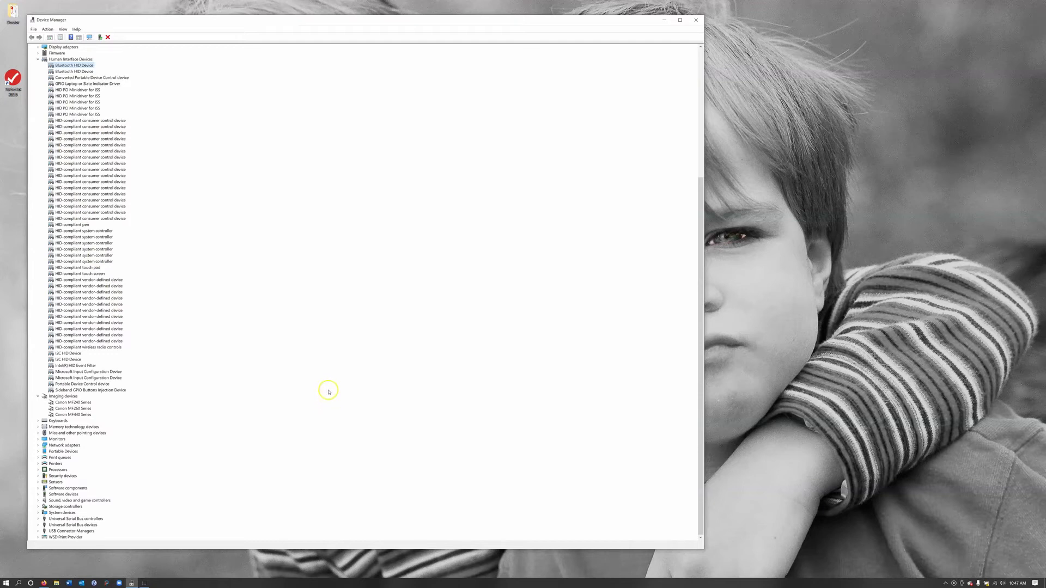
{"action": "right_click", "coordinate": [76, 392]}
{"action": "left_click", "coordinate": [102, 430]}
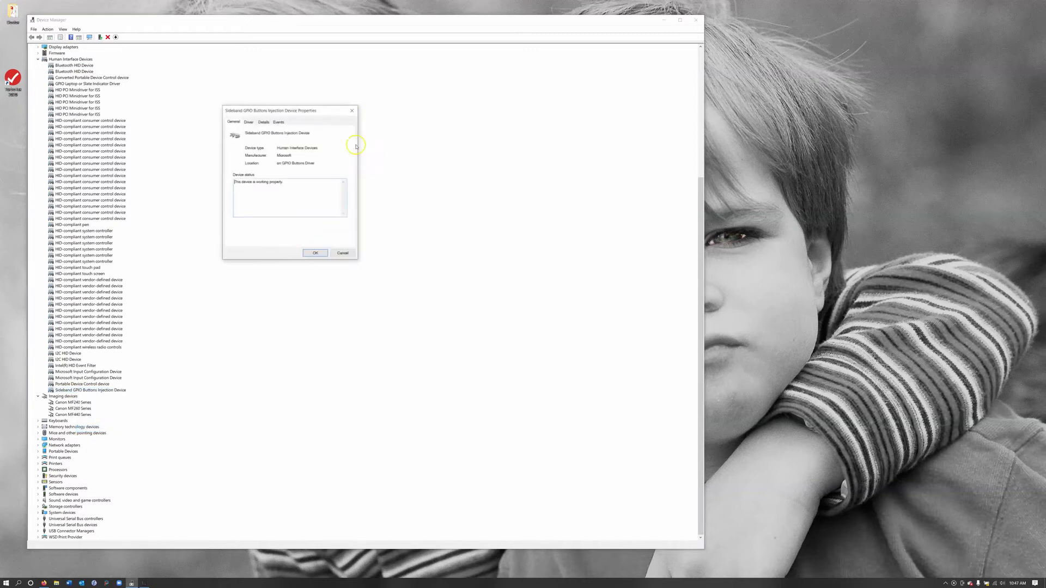
{"action": "left_click", "coordinate": [342, 253]}
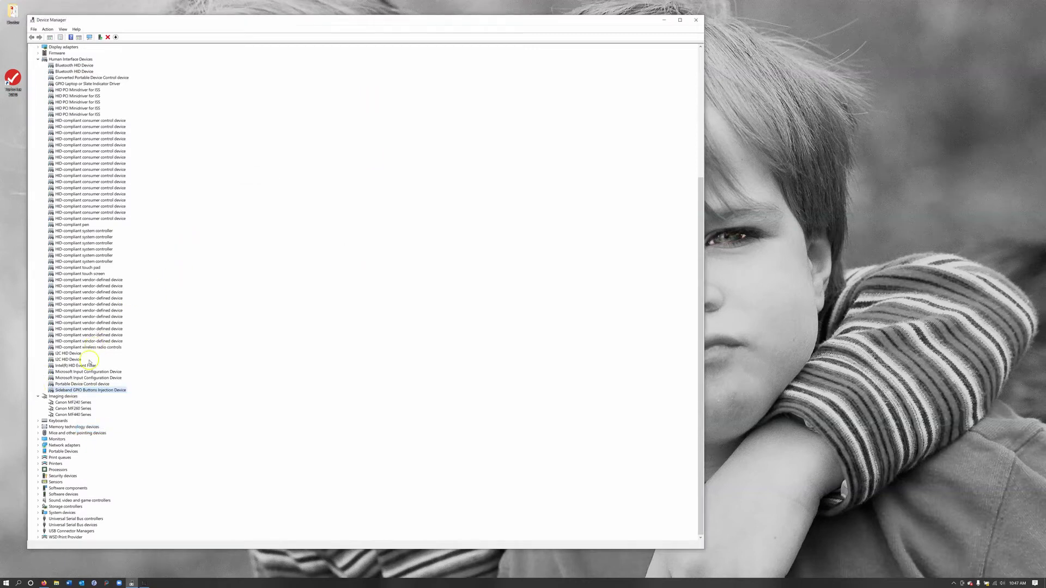
{"action": "right_click", "coordinate": [81, 366]}
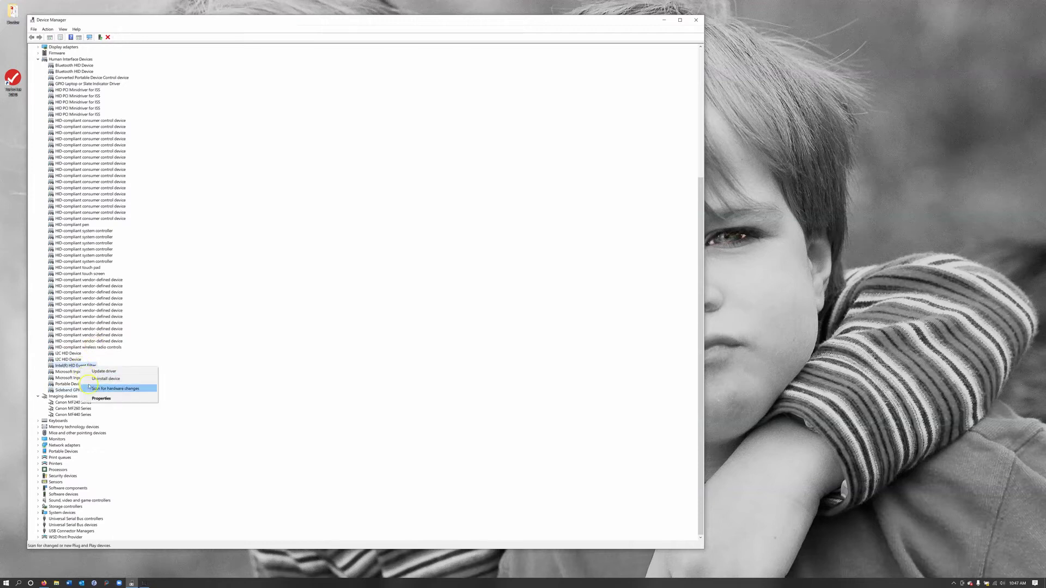
{"action": "left_click", "coordinate": [90, 388]}
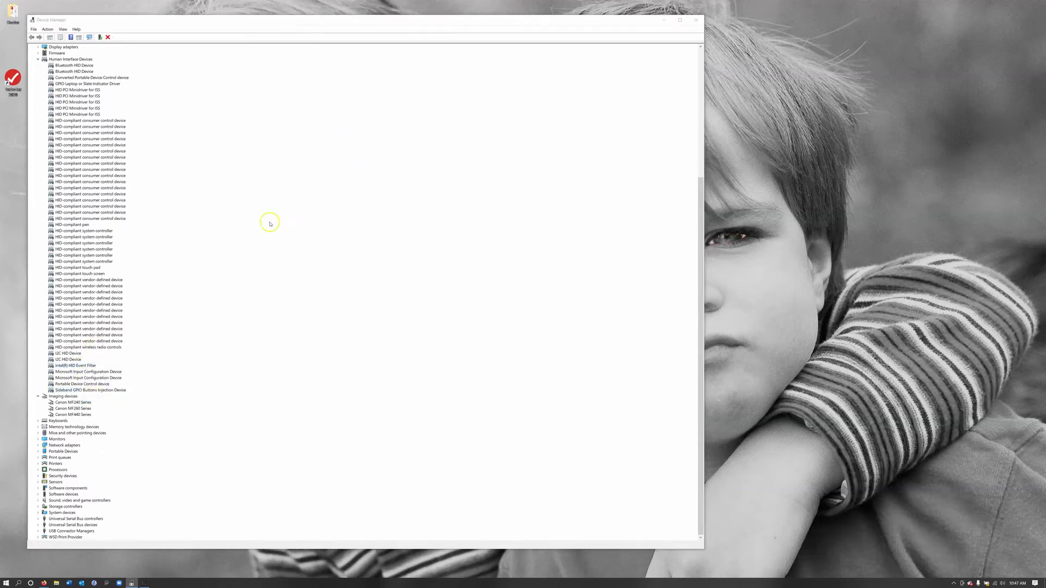
{"action": "left_click", "coordinate": [298, 122]}
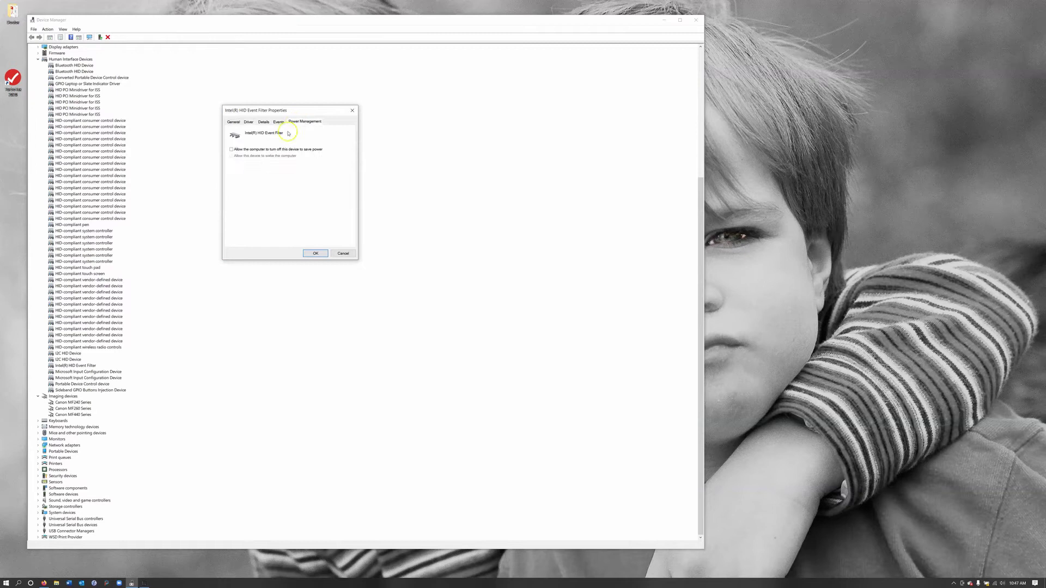
{"action": "left_click", "coordinate": [268, 280]}
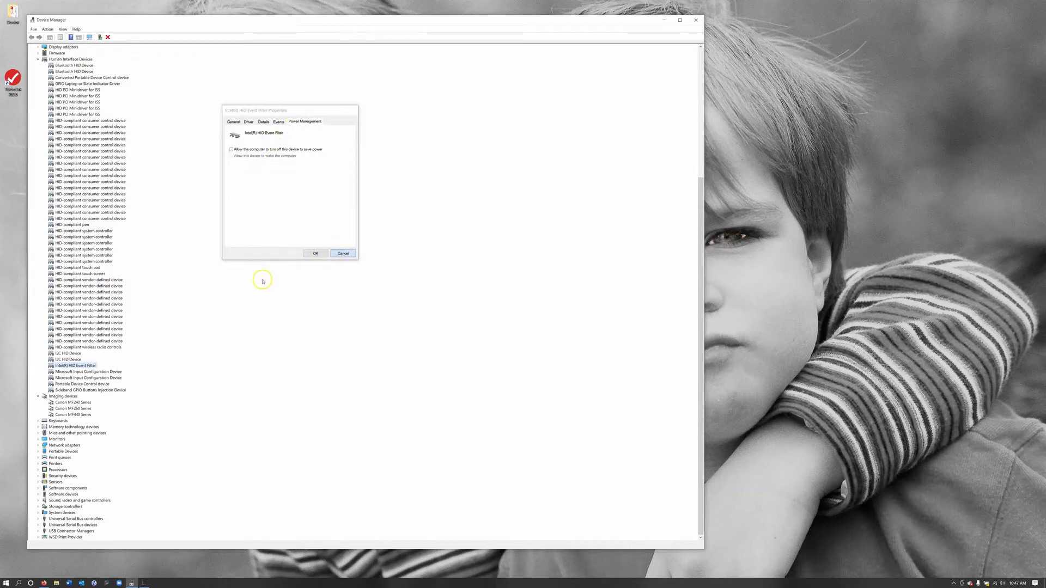
{"action": "left_click", "coordinate": [337, 255]}
View the HID PCI Minidriver for ISS properties, cancel unchanged, and scroll the device tree back up.
{"action": "scroll", "coordinate": [228, 240], "scroll_direction": "up", "scroll_amount": 4}
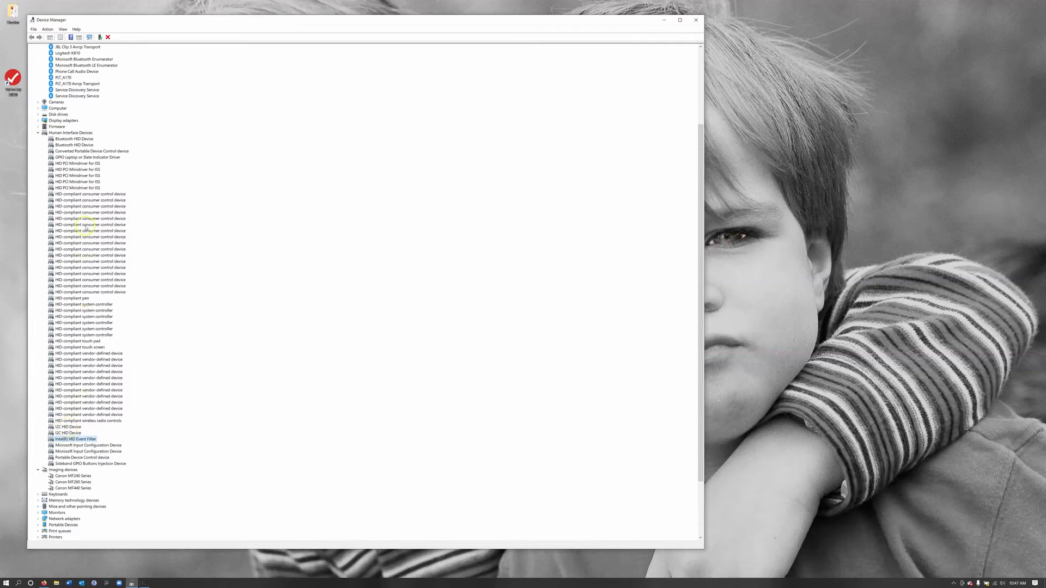
{"action": "right_click", "coordinate": [71, 189]}
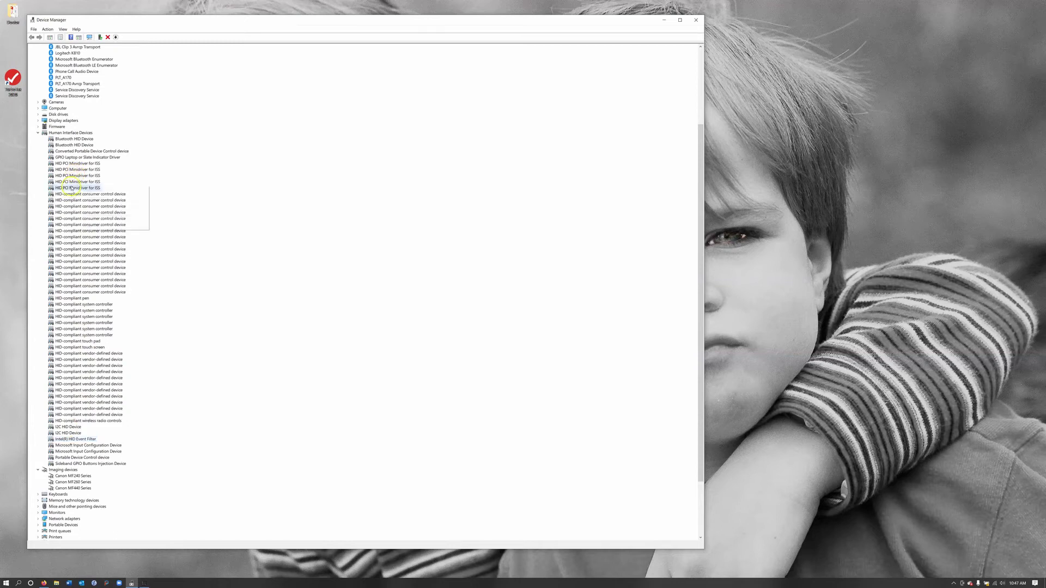
{"action": "left_click", "coordinate": [90, 226]}
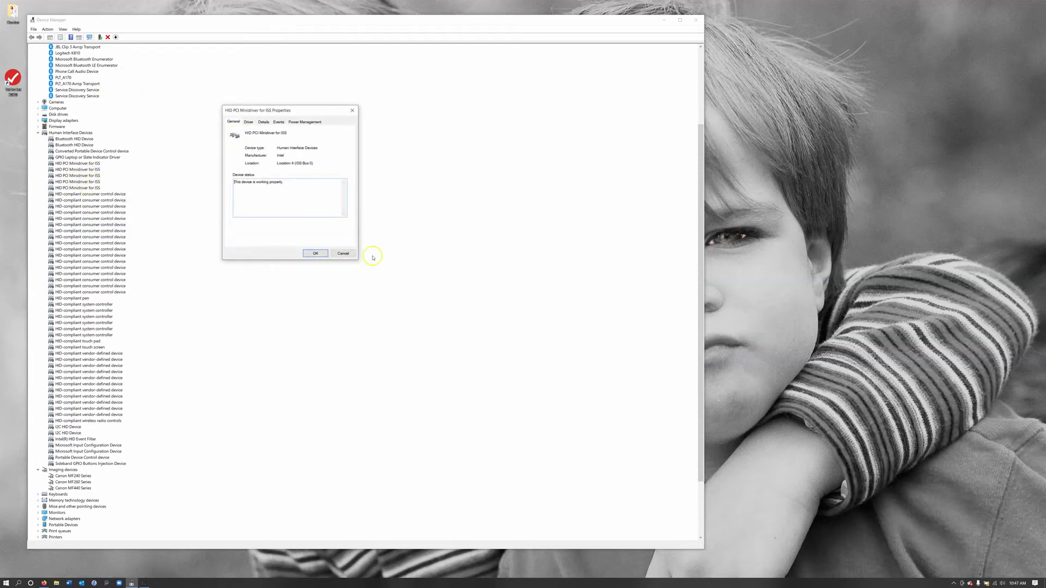
{"action": "left_click", "coordinate": [343, 255]}
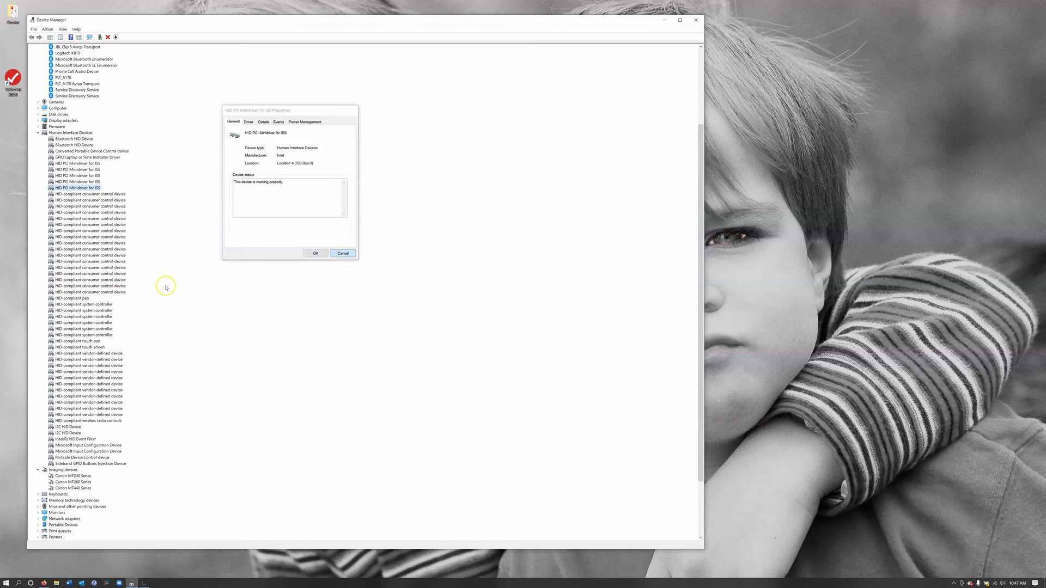
{"action": "scroll", "coordinate": [156, 228], "scroll_direction": "up", "scroll_amount": 2}
{"action": "scroll", "coordinate": [155, 226], "scroll_direction": "up", "scroll_amount": 1}
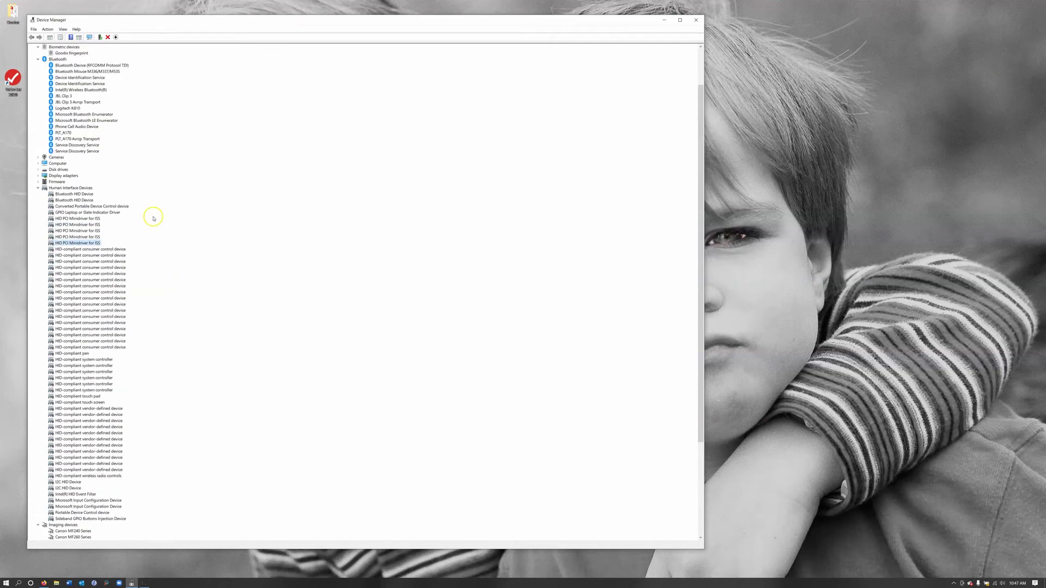
Clear the save-power turn-off option on the Goodix fingerprint sensor's Power Management tab and confirm.
{"action": "scroll", "coordinate": [88, 92], "scroll_direction": "up", "scroll_amount": 3}
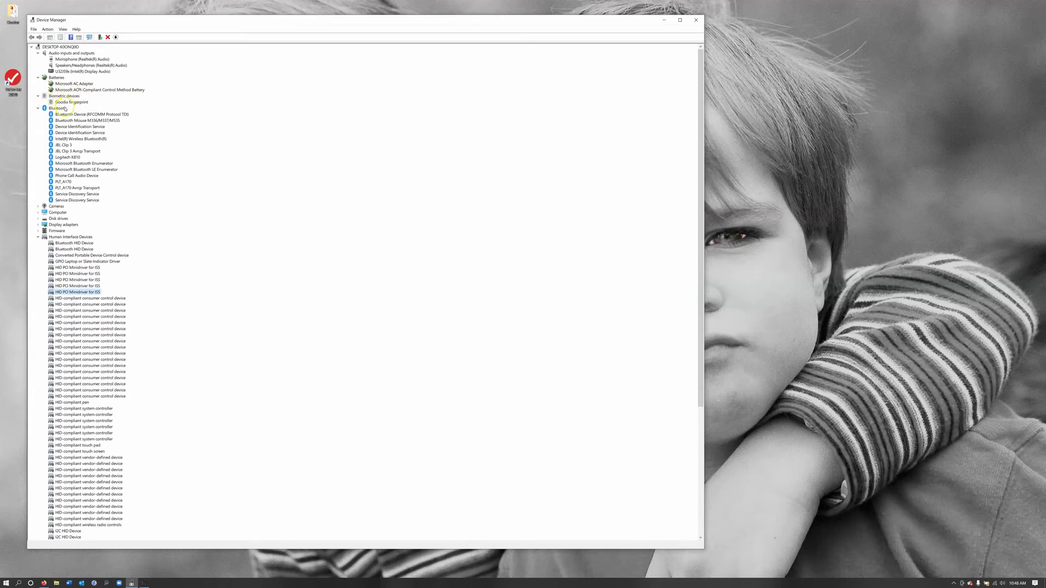
{"action": "right_click", "coordinate": [70, 103]}
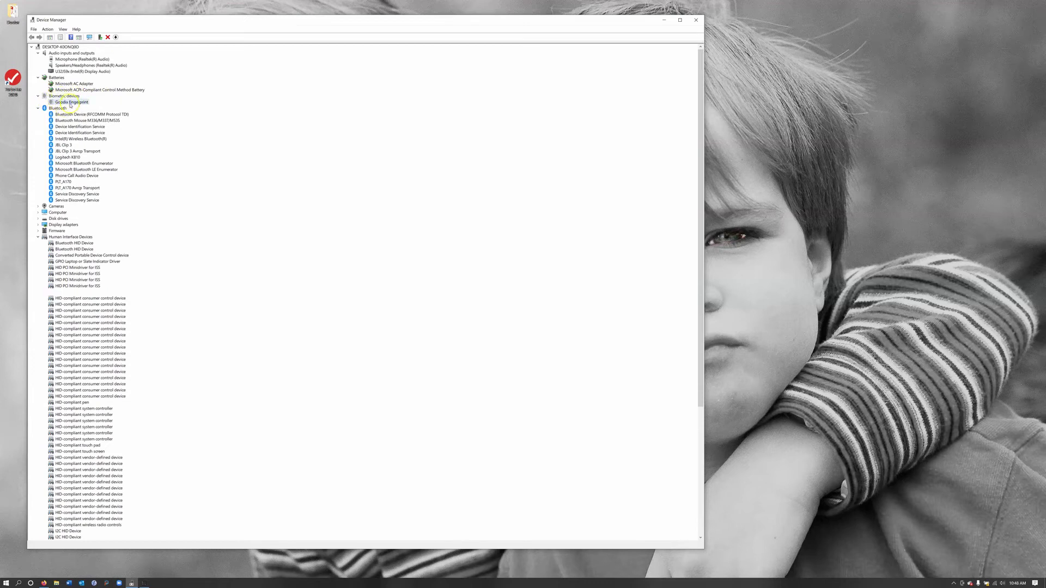
{"action": "left_click", "coordinate": [88, 143]}
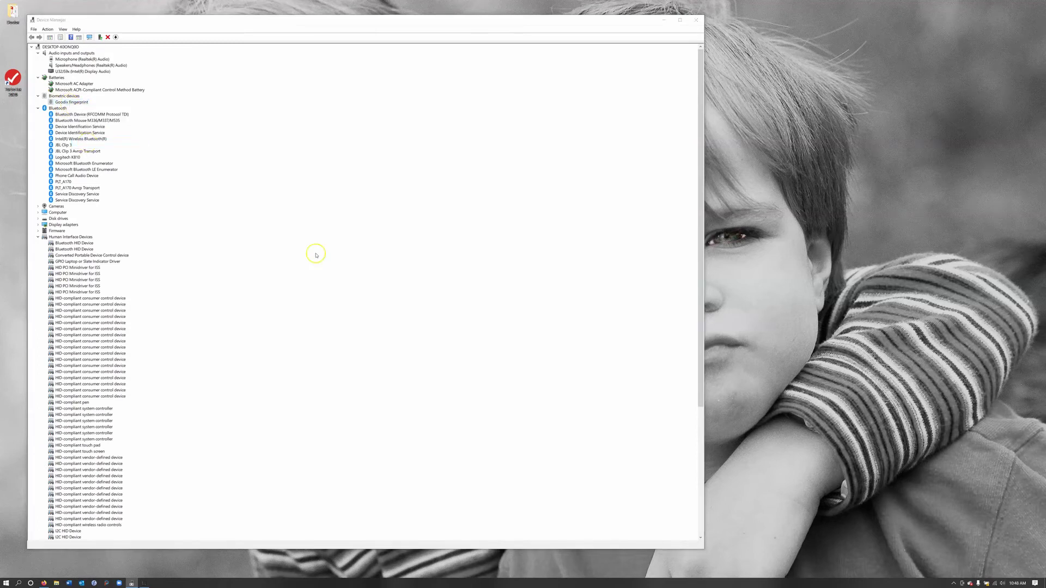
{"action": "left_click", "coordinate": [301, 125]}
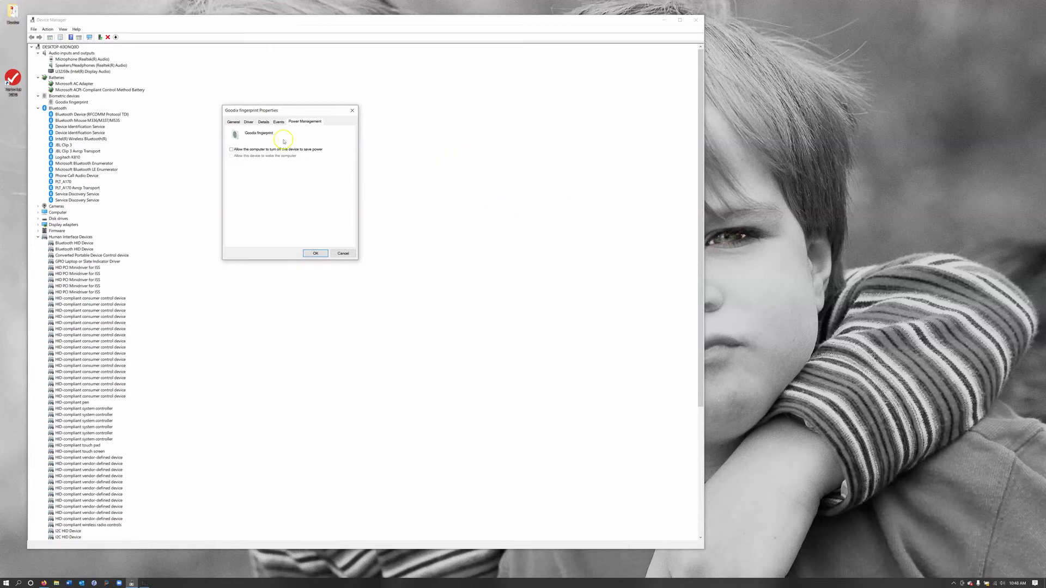
{"action": "left_click", "coordinate": [232, 151]}
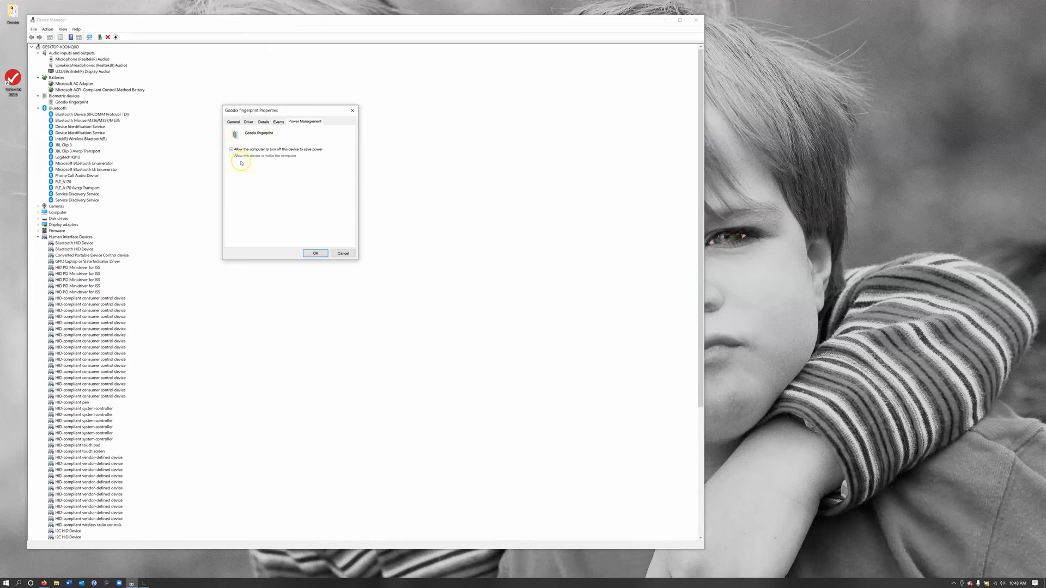
{"action": "left_click", "coordinate": [316, 254]}
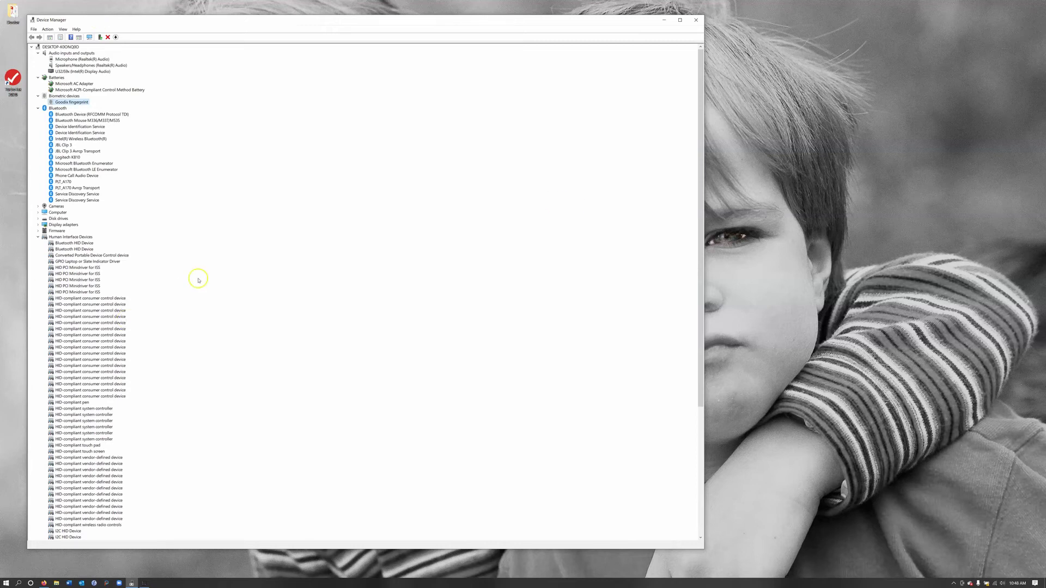
{"action": "right_click", "coordinate": [72, 102]}
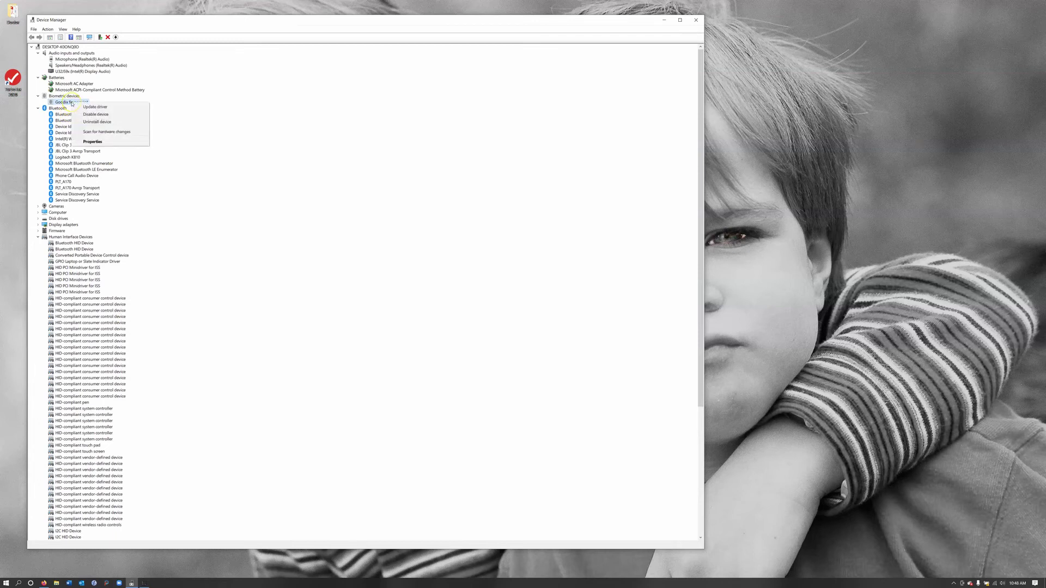
{"action": "left_click", "coordinate": [91, 141]}
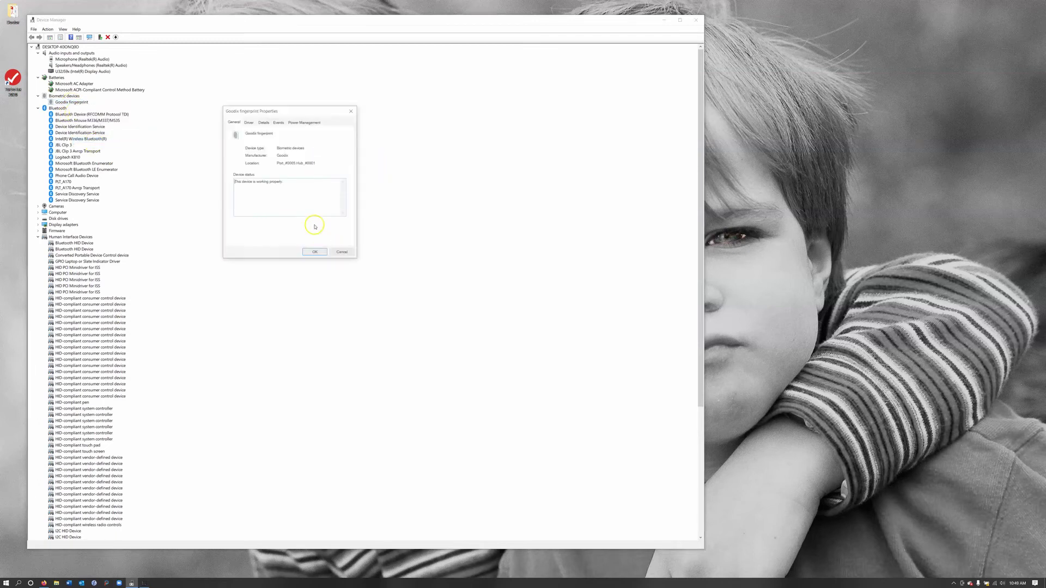
{"action": "left_click", "coordinate": [299, 124]}
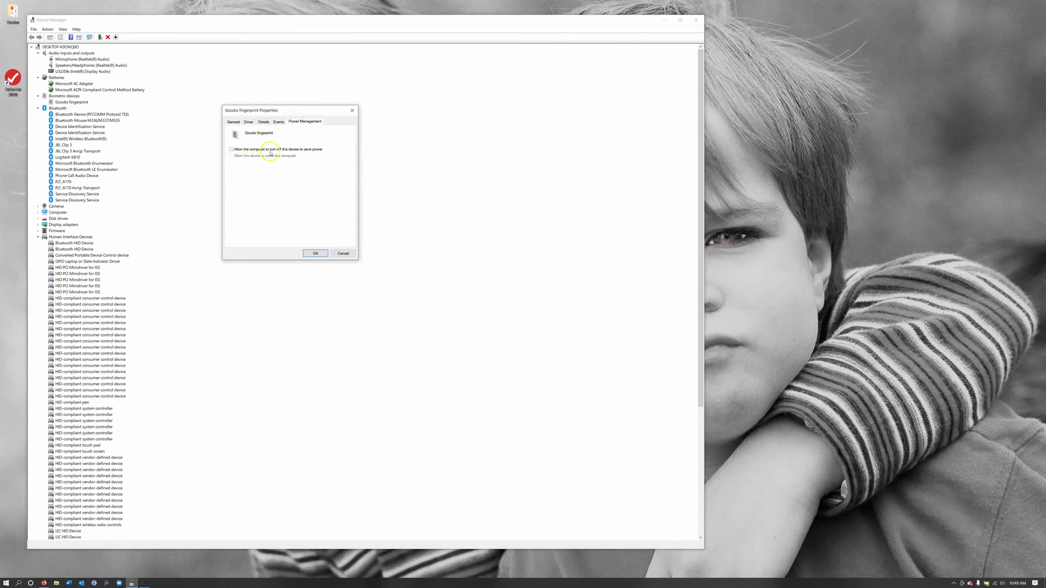
{"action": "left_click", "coordinate": [314, 254]}
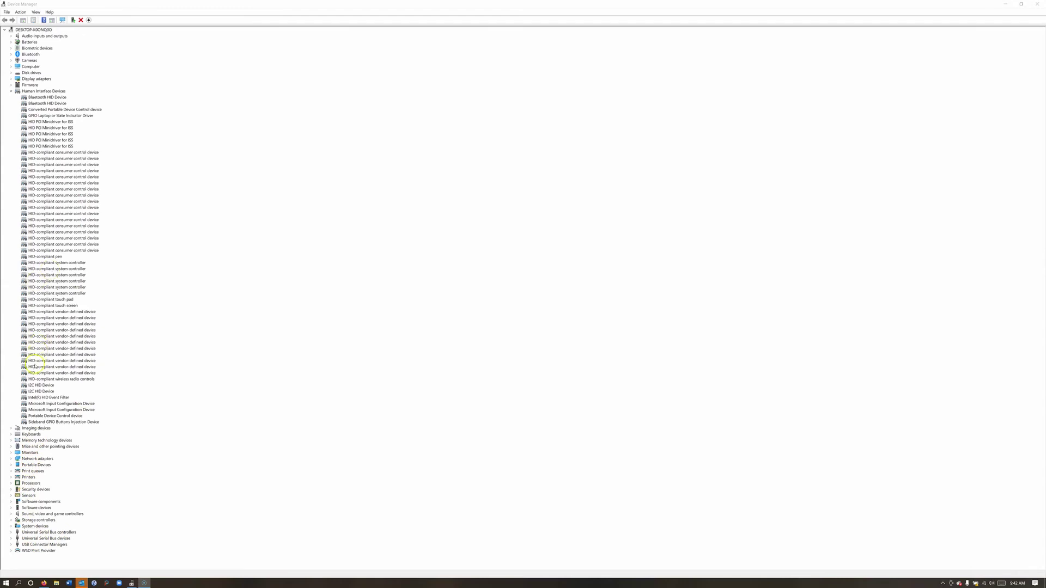
Toggle off 'Allow the computer to turn off this device to save power' for the second I2C HID Device.
{"action": "right_click", "coordinate": [36, 391]}
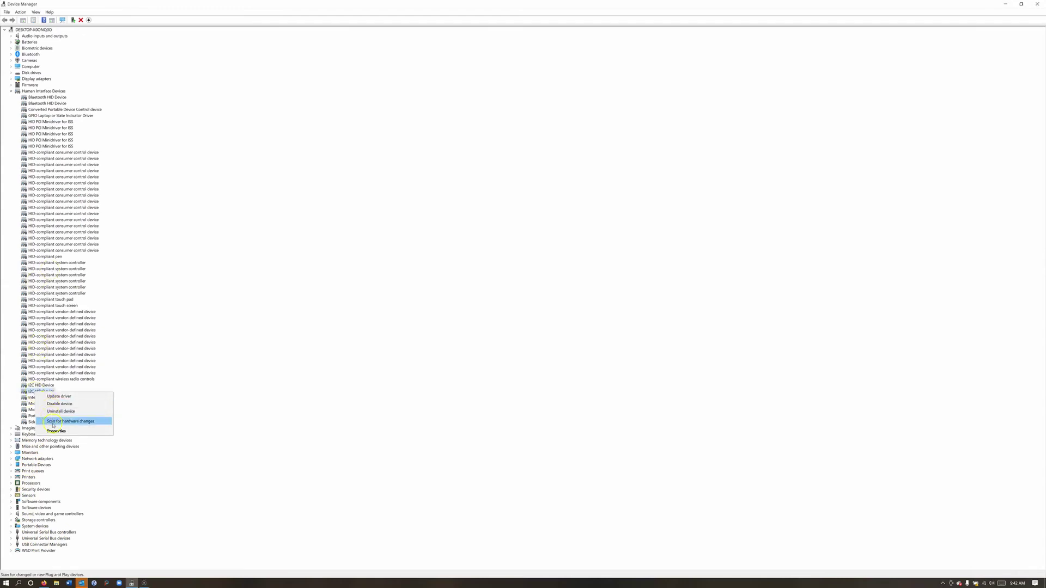
{"action": "left_click", "coordinate": [55, 431]}
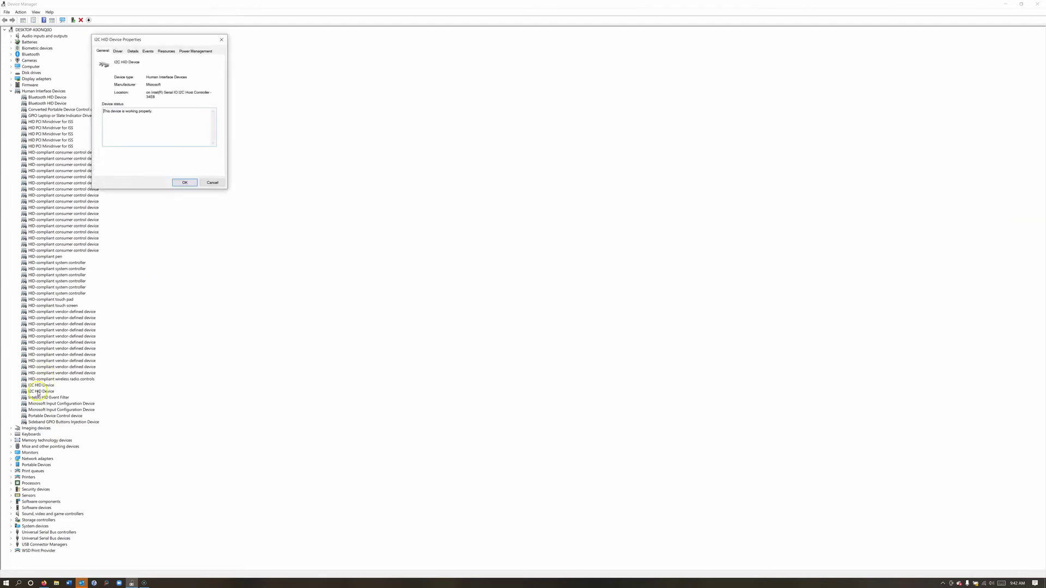
{"action": "left_click", "coordinate": [188, 51]}
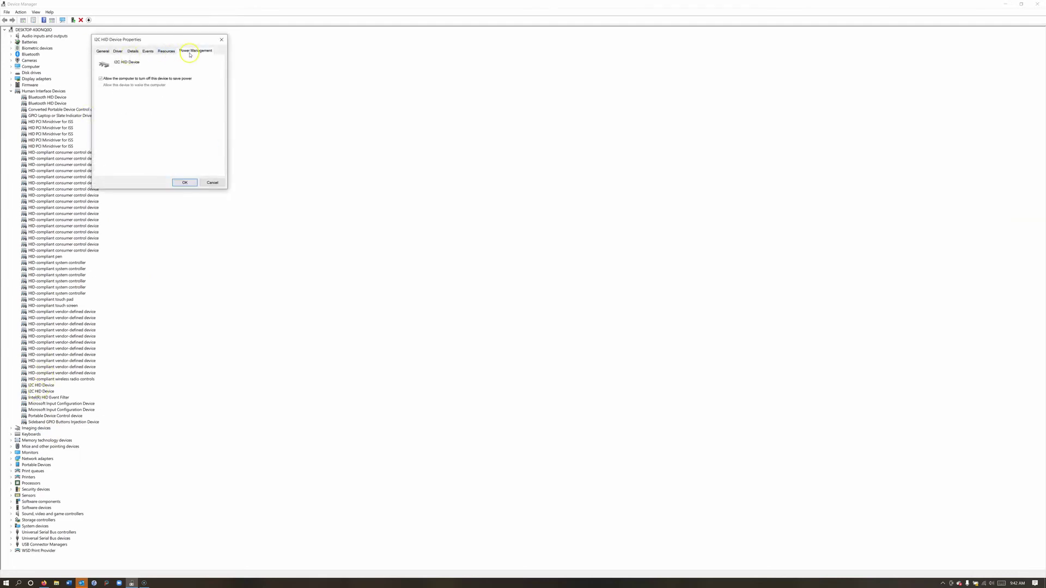
{"action": "left_click", "coordinate": [101, 79]}
{"action": "left_click", "coordinate": [209, 183]}
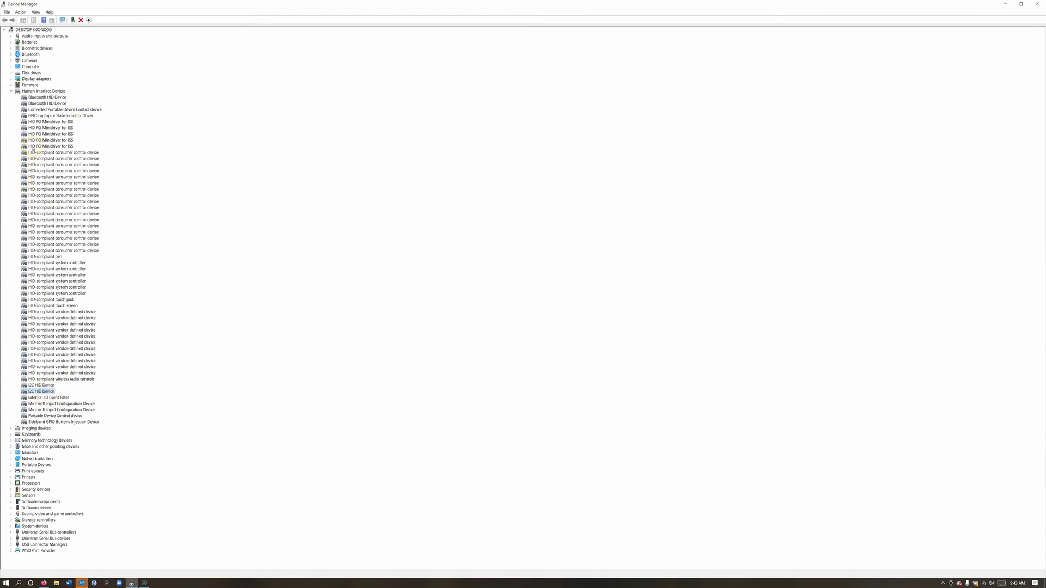
Check the GPIO Laptop or Slate Indicator Driver properties and cancel without changes.
{"action": "right_click", "coordinate": [50, 118]}
{"action": "left_click", "coordinate": [61, 150]}
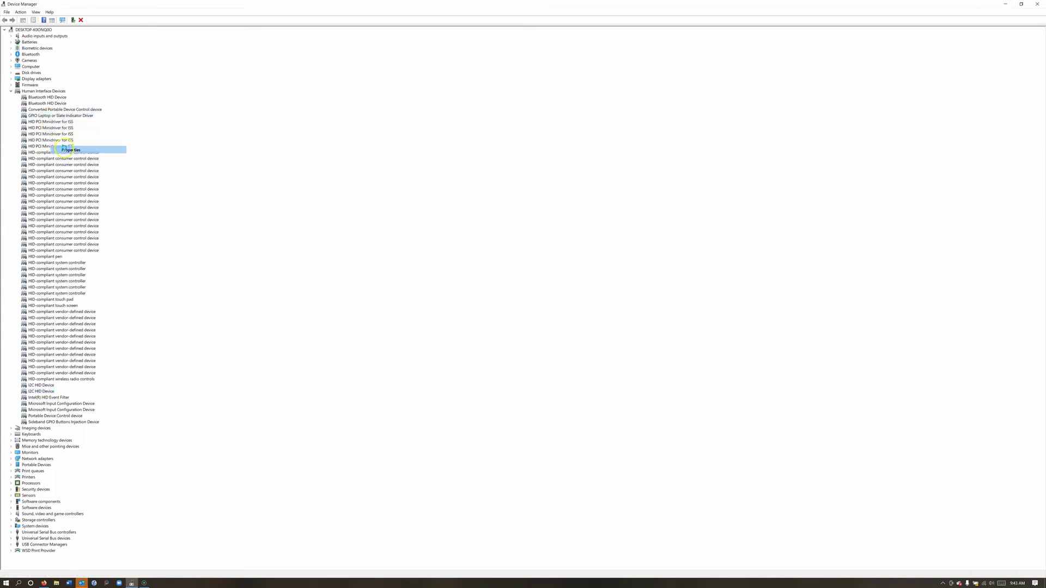
{"action": "left_click", "coordinate": [211, 182]}
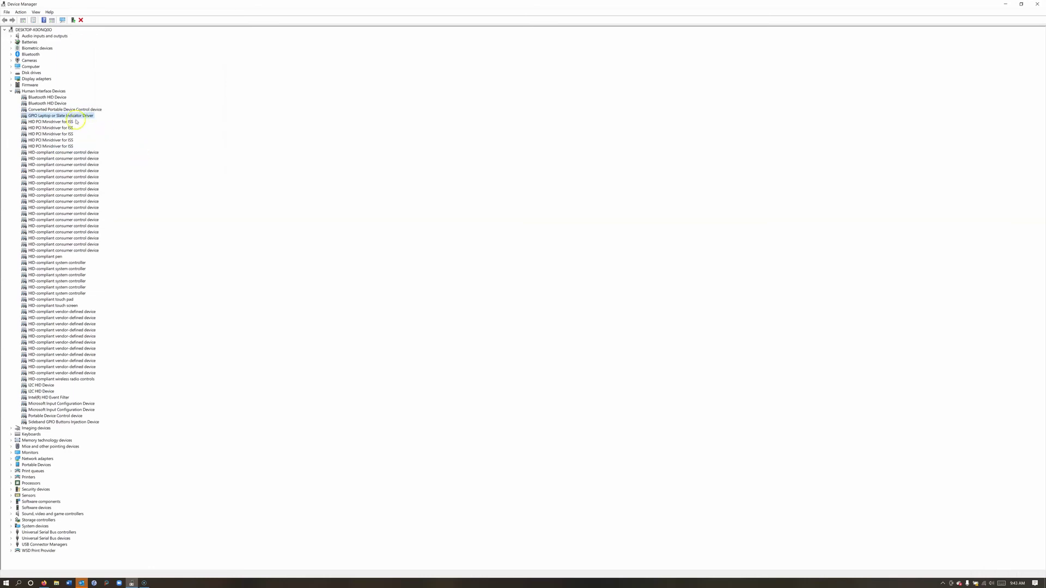
Disable power-saving turn-off for the second Bluetooth HID Device and confirm.
{"action": "right_click", "coordinate": [64, 105]}
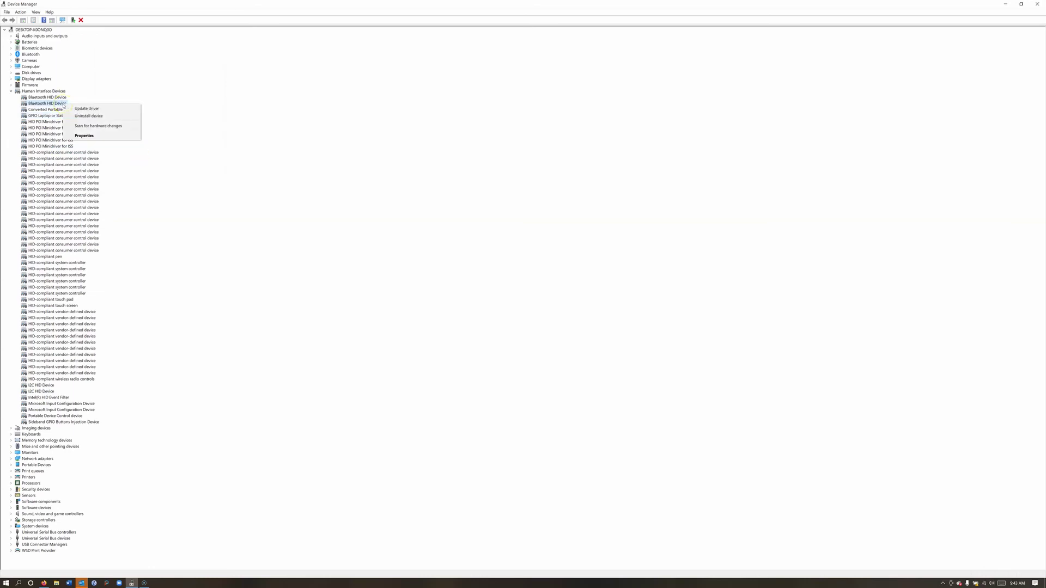
{"action": "right_click", "coordinate": [56, 104]}
{"action": "left_click", "coordinate": [77, 137]}
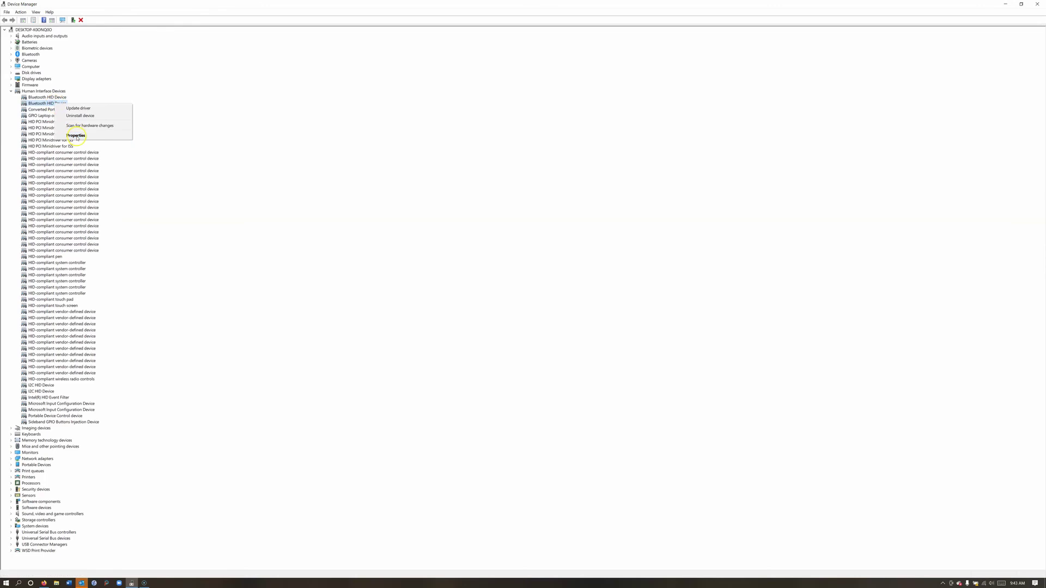
{"action": "left_click", "coordinate": [171, 52]}
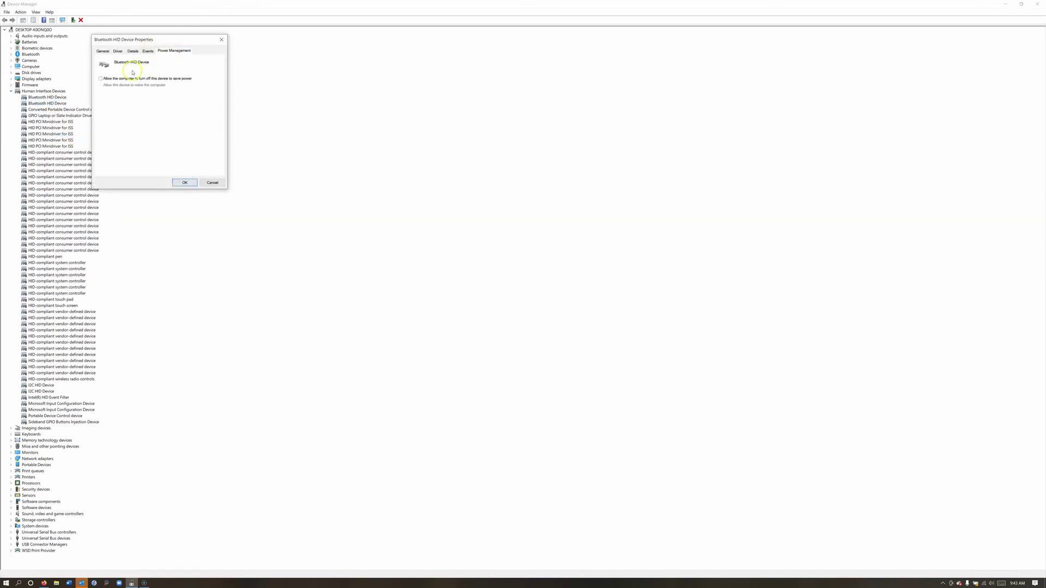
{"action": "left_click", "coordinate": [100, 79]}
{"action": "left_click", "coordinate": [83, 122]}
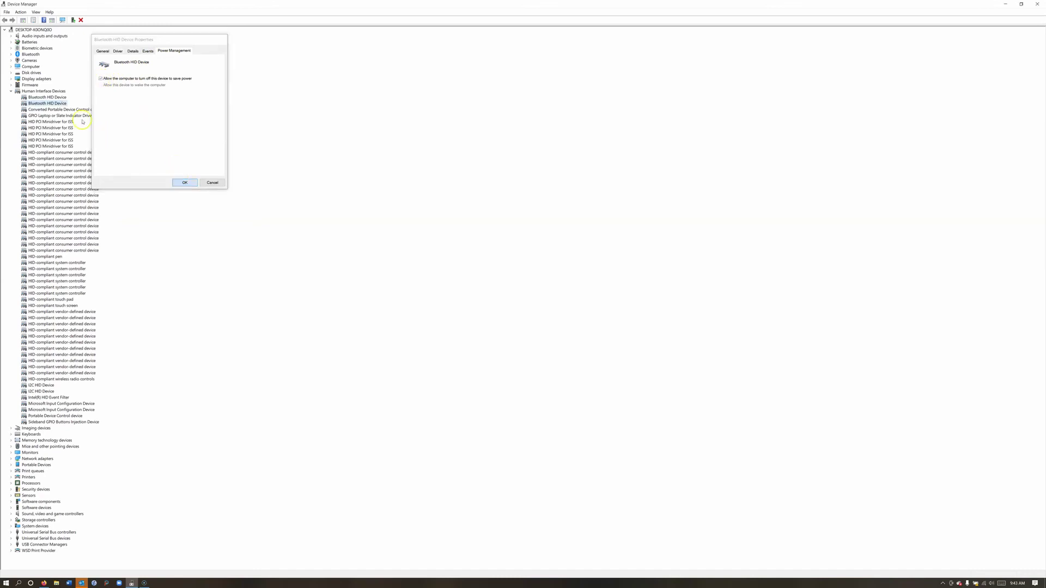
Disable power-saving turn-off for the first Bluetooth HID Device and confirm.
{"action": "left_click", "coordinate": [55, 98]}
{"action": "right_click", "coordinate": [55, 99]}
{"action": "left_click", "coordinate": [75, 127]}
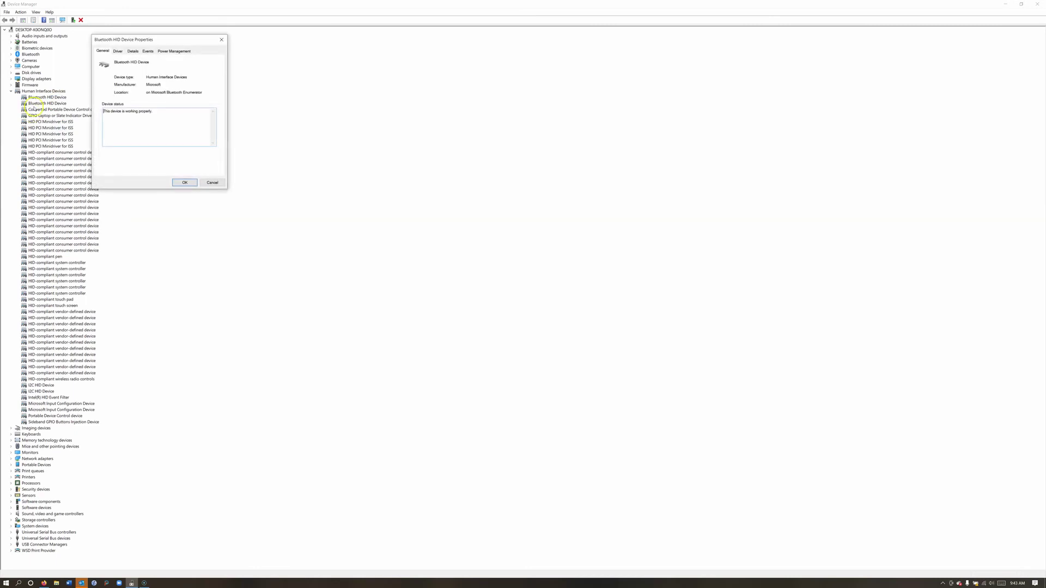
{"action": "left_click", "coordinate": [169, 51]}
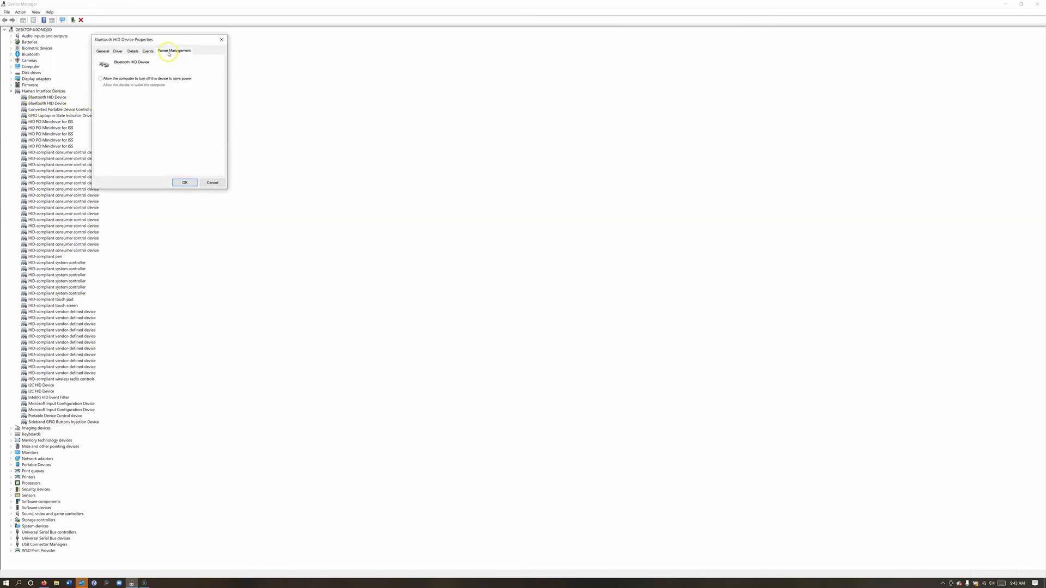
{"action": "left_click", "coordinate": [101, 79]}
{"action": "left_click", "coordinate": [189, 184]}
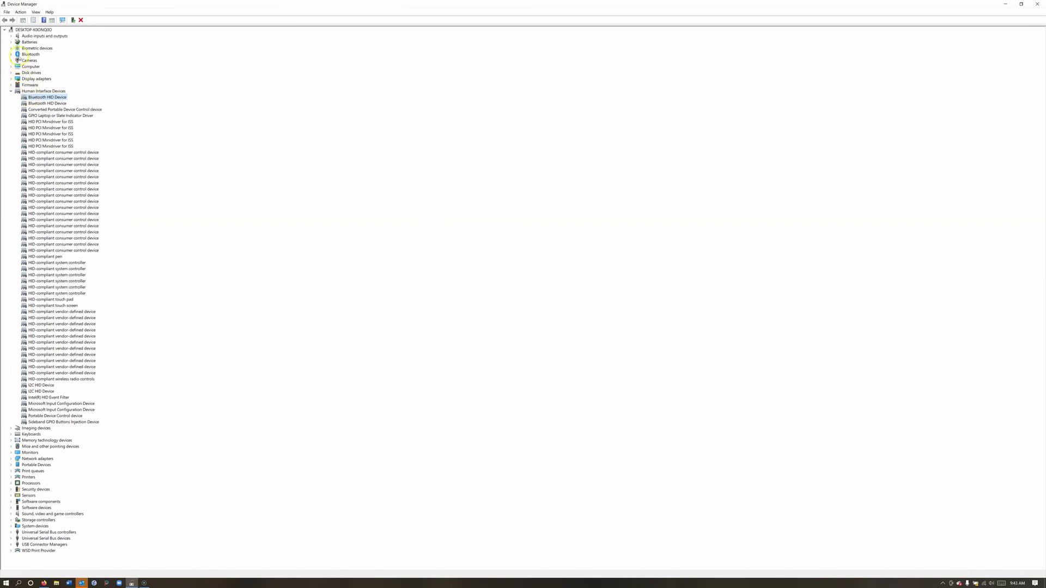
Open the Biometric devices category to reveal the Goodix fingerprint sensor.
{"action": "left_click", "coordinate": [10, 48]}
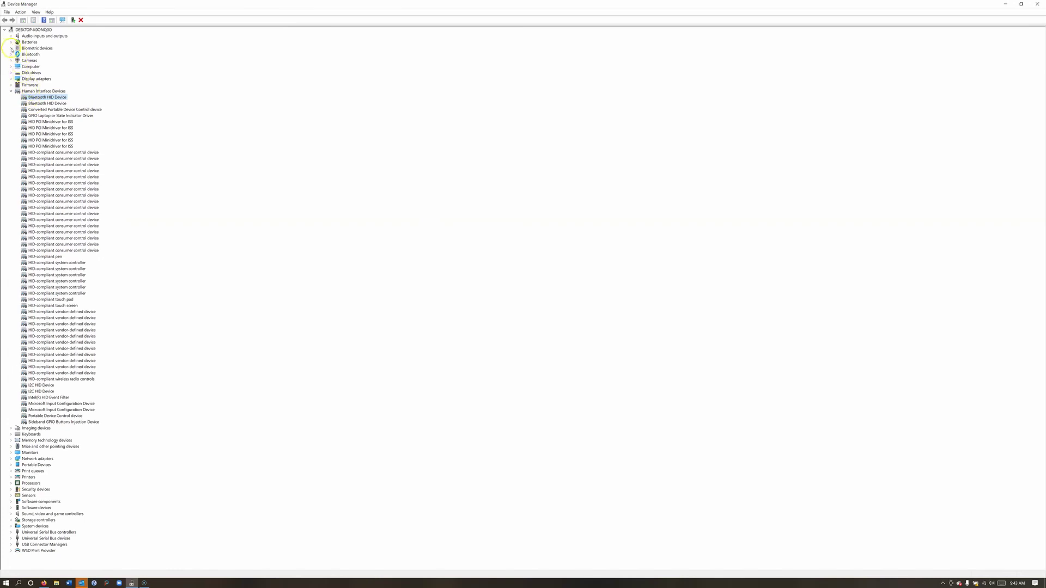